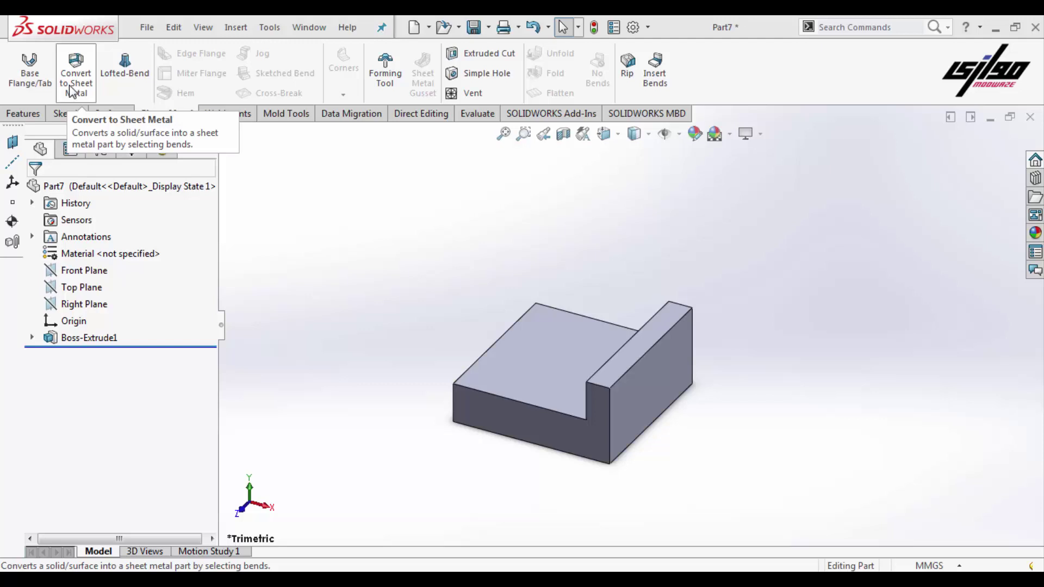
Start Convert to Sheet Metal and pick the block's bottom face as the fixed face.
click(73, 90)
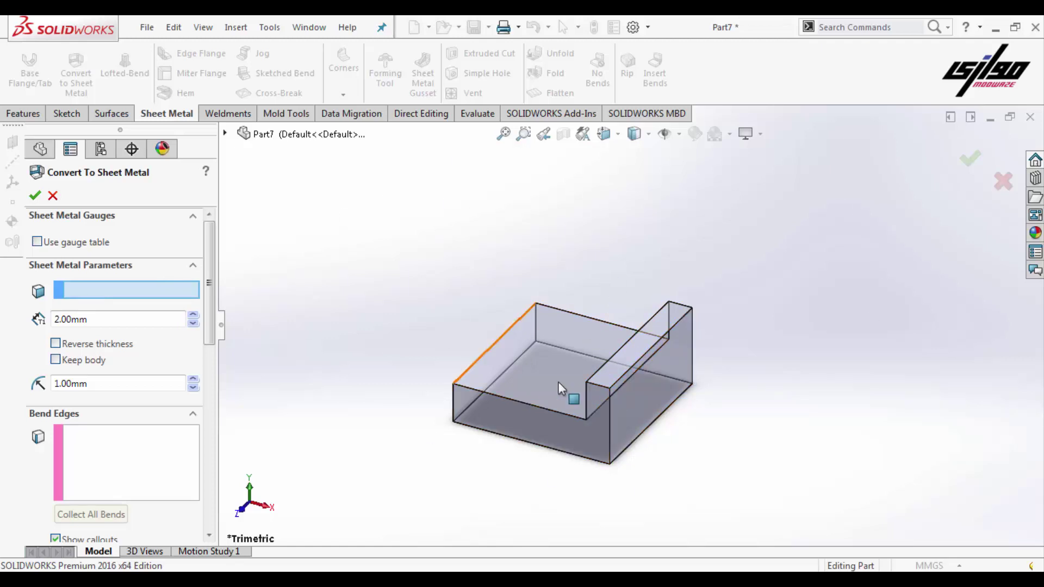
mouse_move(624, 400)
middle_down()
mouse_move(614, 247)
mouse_move(601, 443)
mouse_move(613, 443)
middle_up()
click(604, 380)
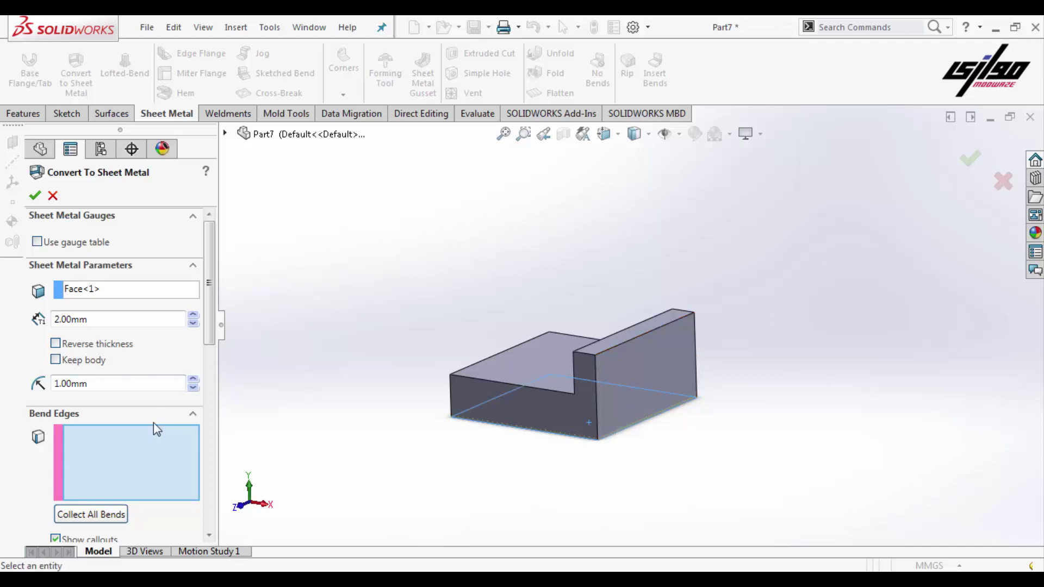
Enter 1.25 mm sheet thickness and 2 mm bend radius.
click(102, 316)
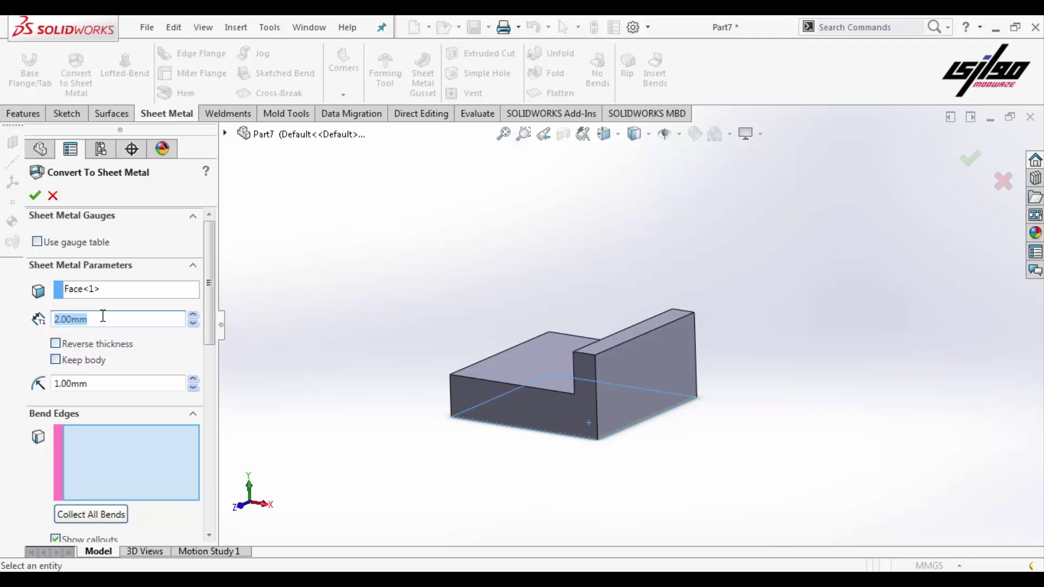
text(1)
text(.25)
click(114, 385)
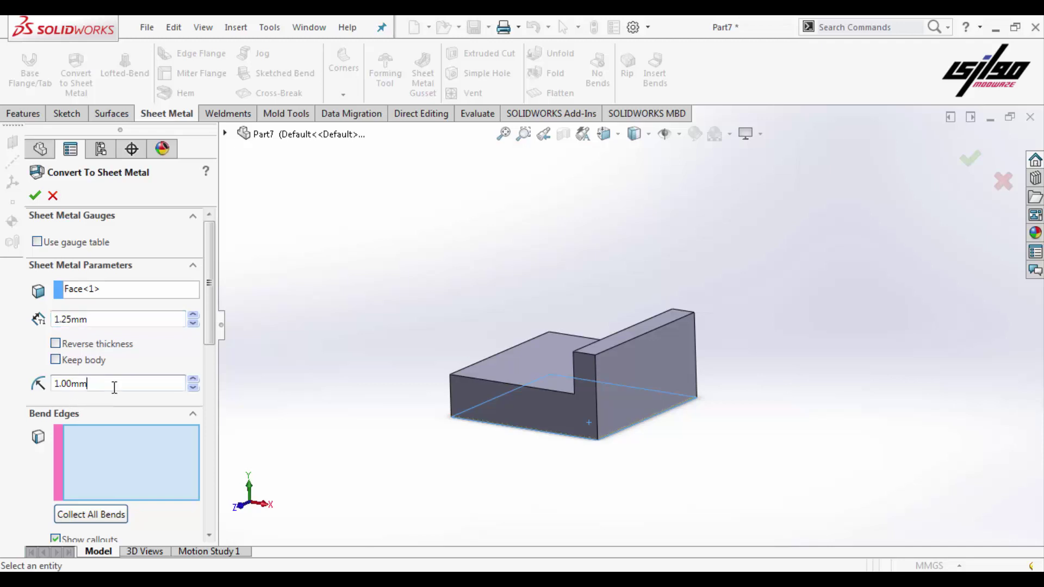
text(2)
Try Reverse thickness but leave it unchecked, then fit the part in view.
scroll(617, 419, down, 2)
scroll(617, 419, down, 2)
scroll(578, 381, down, 2)
scroll(494, 315, down, 1)
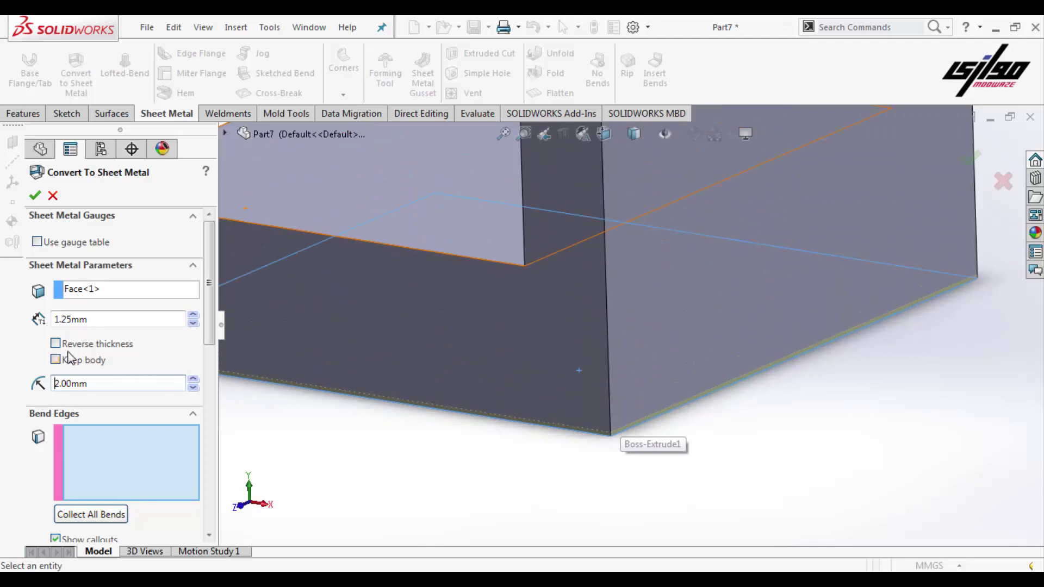
click(55, 343)
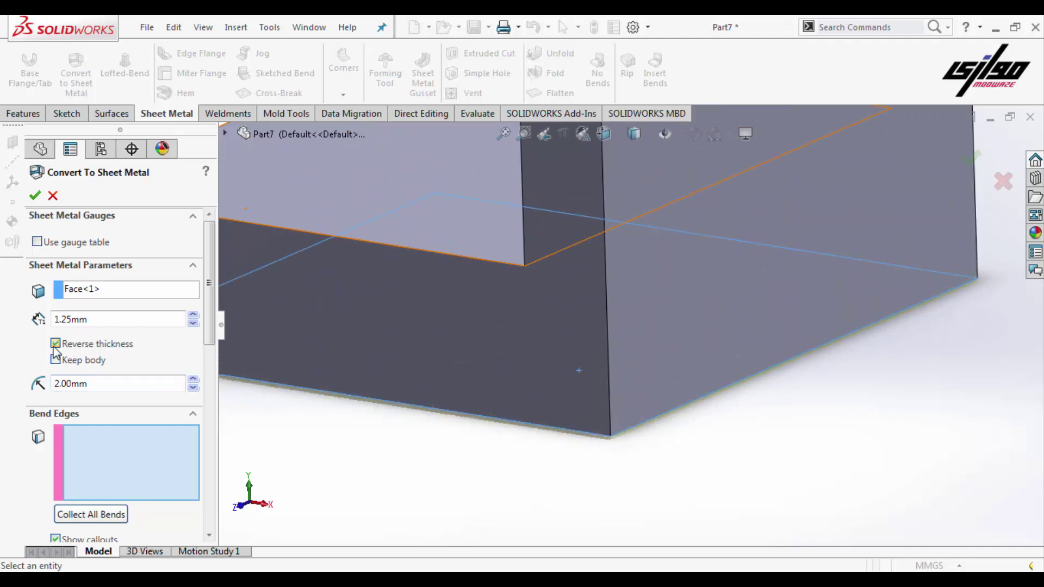
click(55, 345)
click(56, 344)
click(55, 344)
click(55, 343)
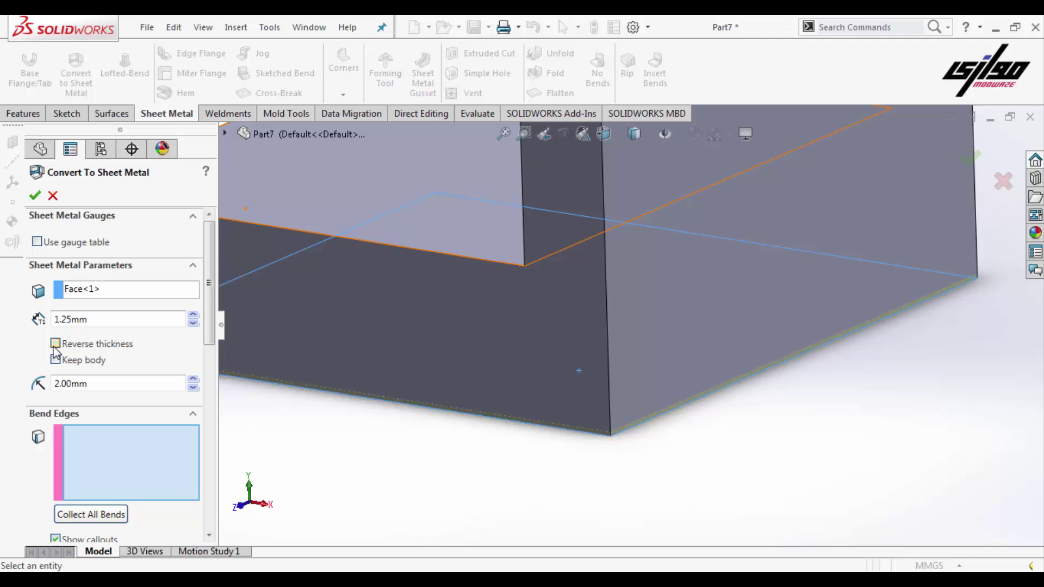
key(f)
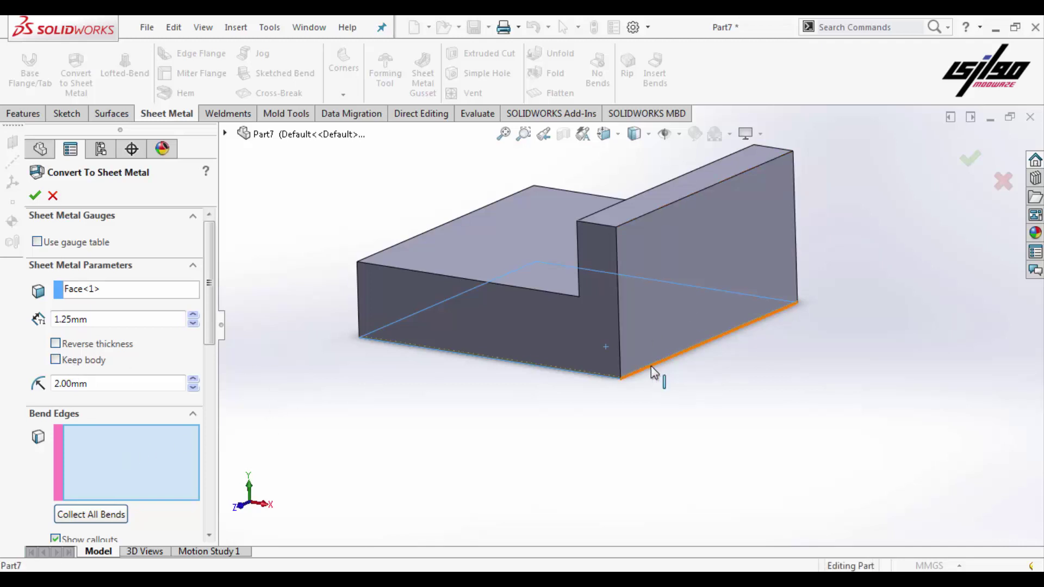
Add the first four bottom edges of the block as bend edges.
click(634, 373)
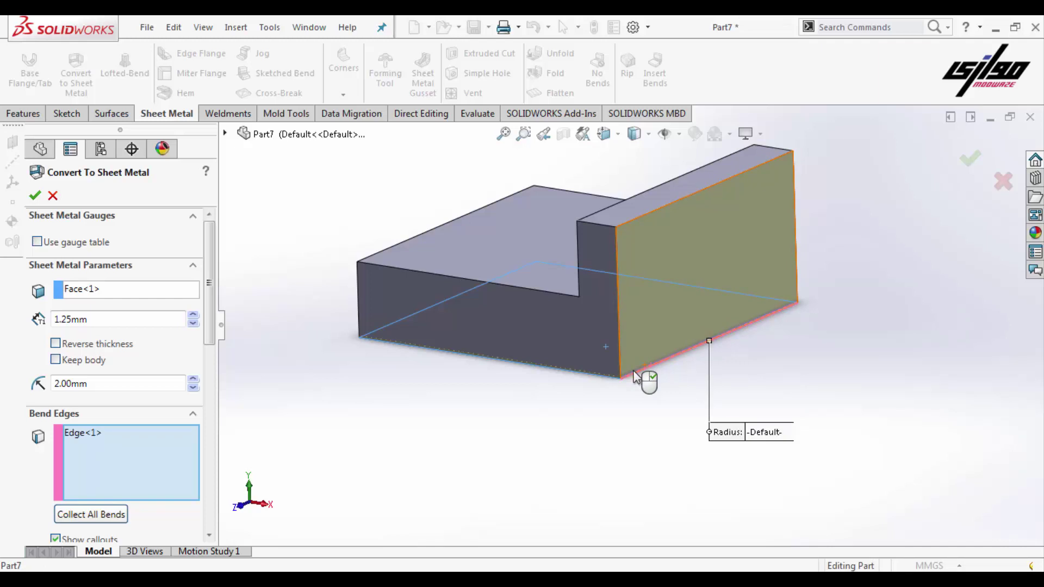
click(559, 371)
mouse_move(560, 378)
middle_down()
mouse_move(671, 317)
mouse_move(583, 341)
mouse_move(611, 362)
middle_up()
click(647, 325)
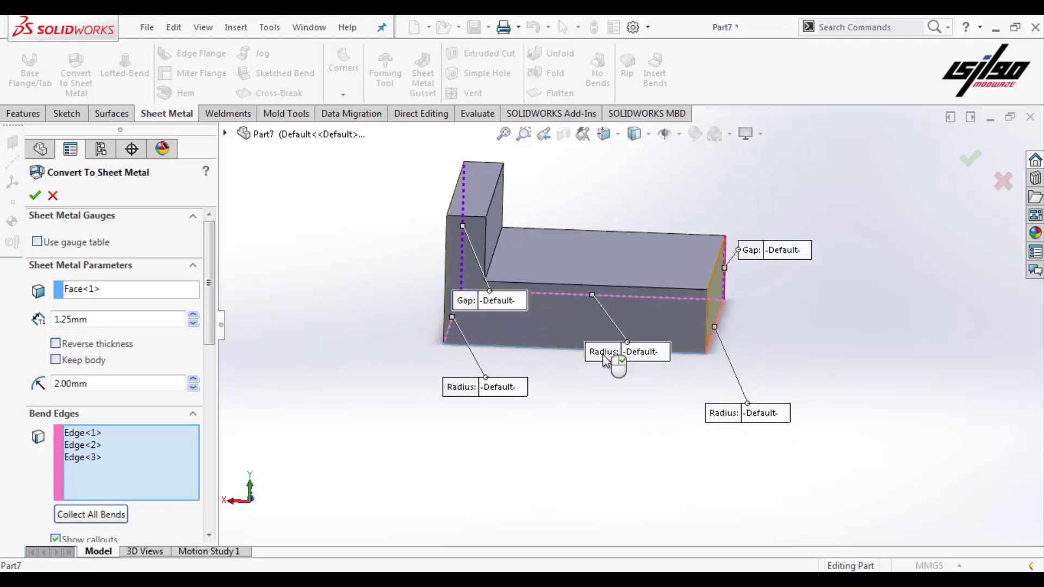
click(518, 348)
middle_drag(517, 348, 588, 356)
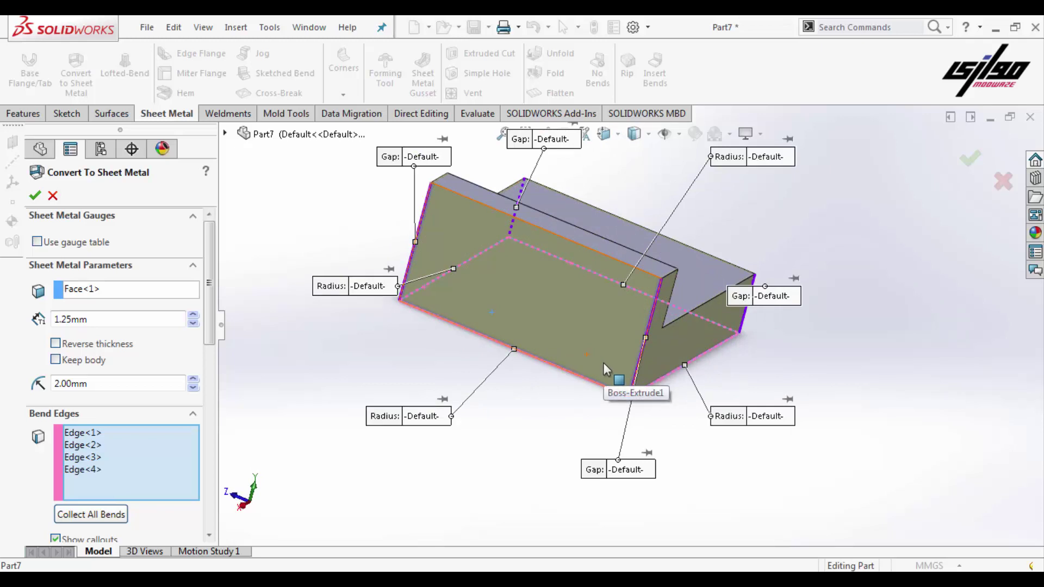
mouse_move(657, 337)
middle_down()
mouse_move(669, 361)
mouse_move(594, 373)
middle_up()
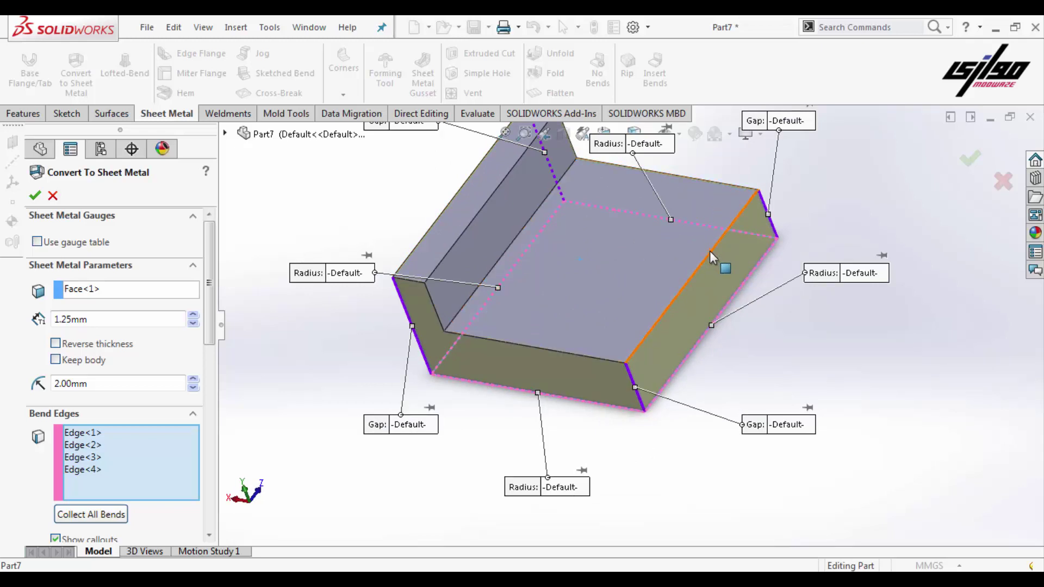
Add the fifth edge and the tall wall's fold edge as bends, then accept the conversion.
click(665, 313)
mouse_move(664, 337)
middle_down()
mouse_move(489, 361)
mouse_move(533, 321)
mouse_move(496, 221)
middle_up()
middle_drag(553, 265, 477, 296)
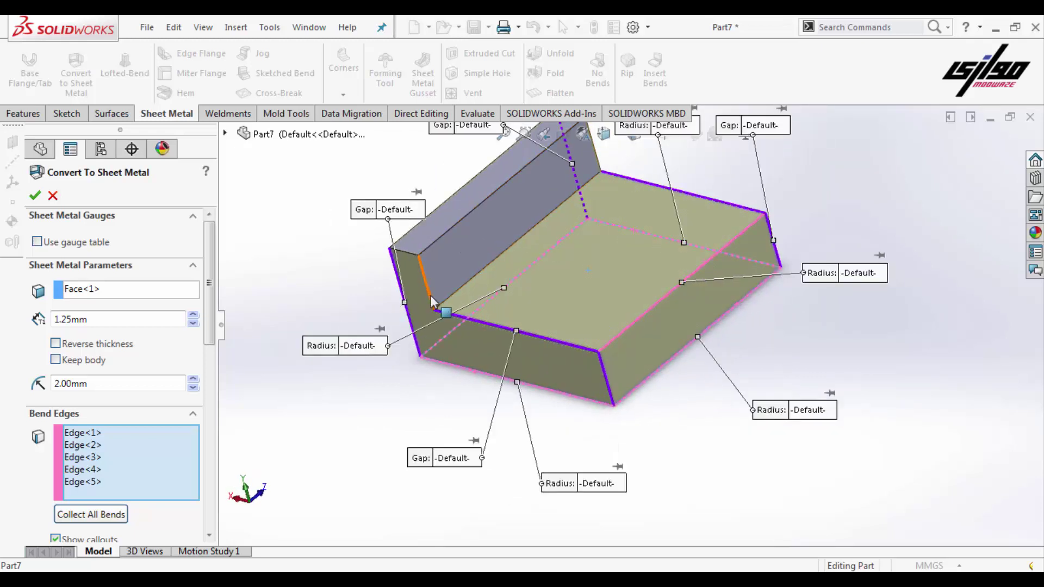
mouse_move(554, 224)
middle_down()
mouse_move(574, 225)
mouse_move(530, 252)
mouse_move(486, 239)
middle_up()
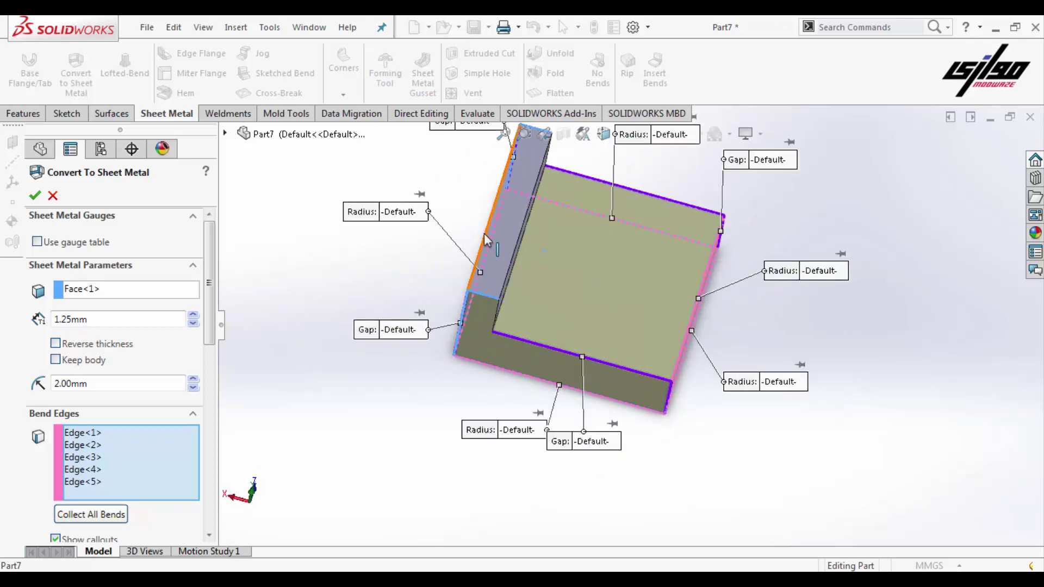
click(512, 248)
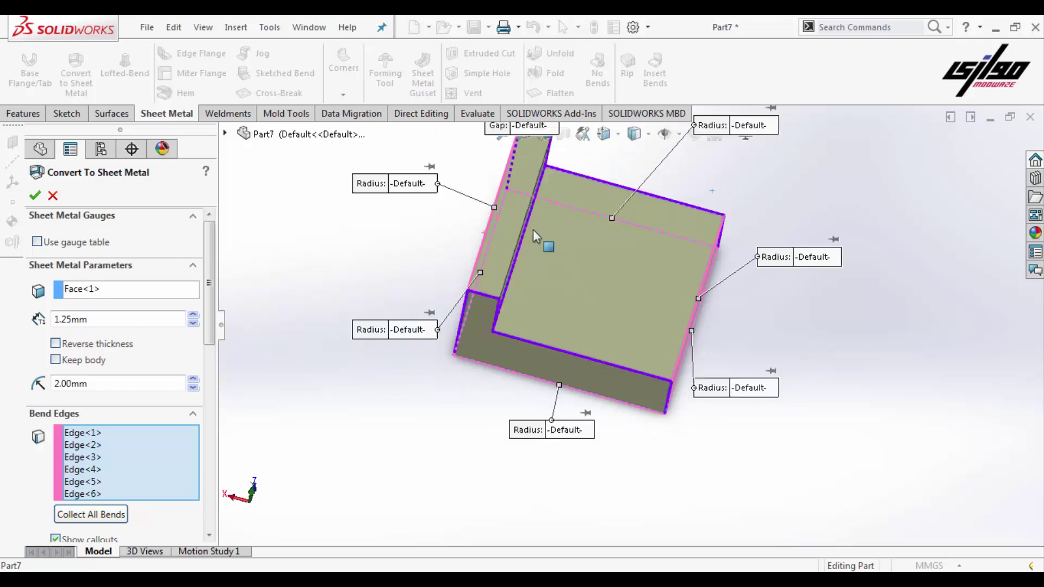
middle_drag(533, 234, 948, 166)
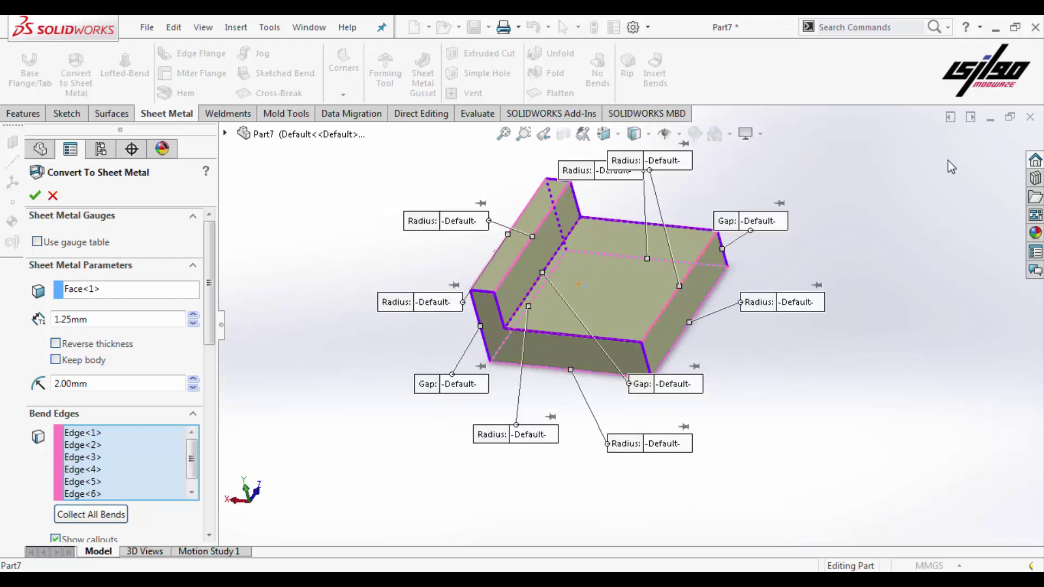
click(35, 194)
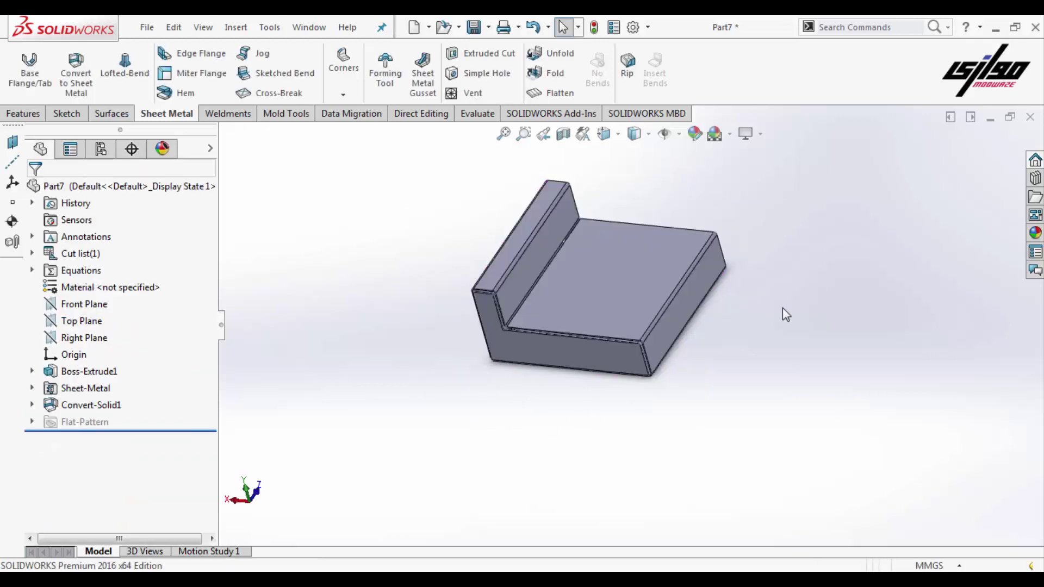
Zoom in and out to inspect the bends, then flatten the tray.
scroll(505, 277, down, 2)
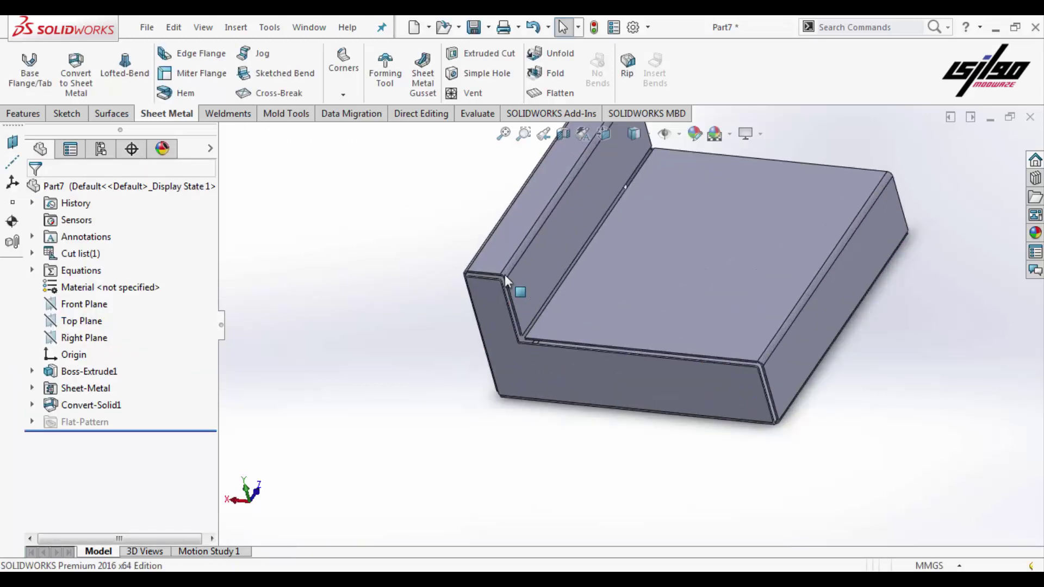
scroll(517, 281, down, 3)
scroll(517, 281, down, 2)
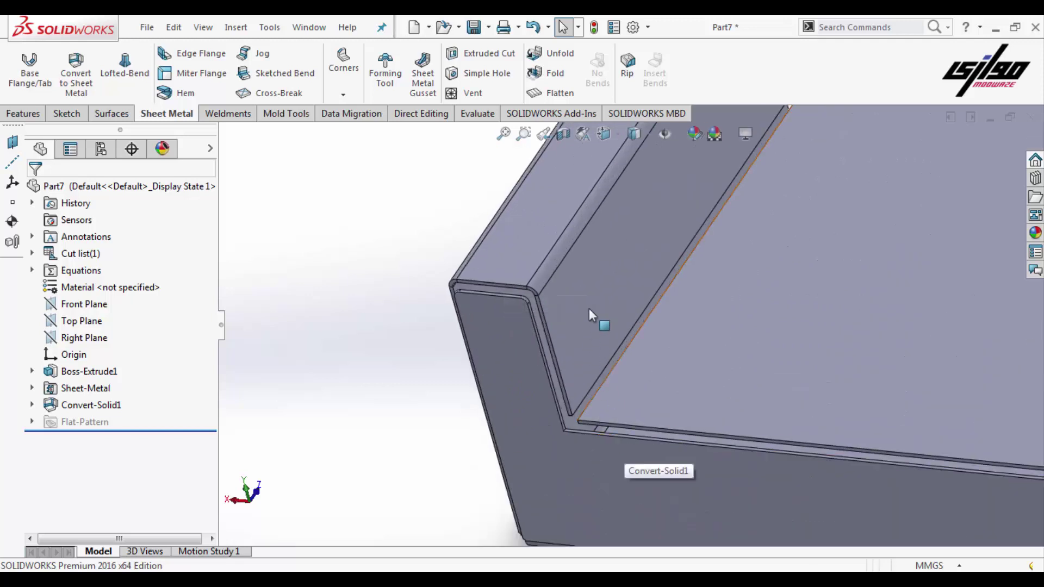
scroll(583, 287, up, 2)
scroll(538, 235, up, 2)
scroll(538, 211, up, 2)
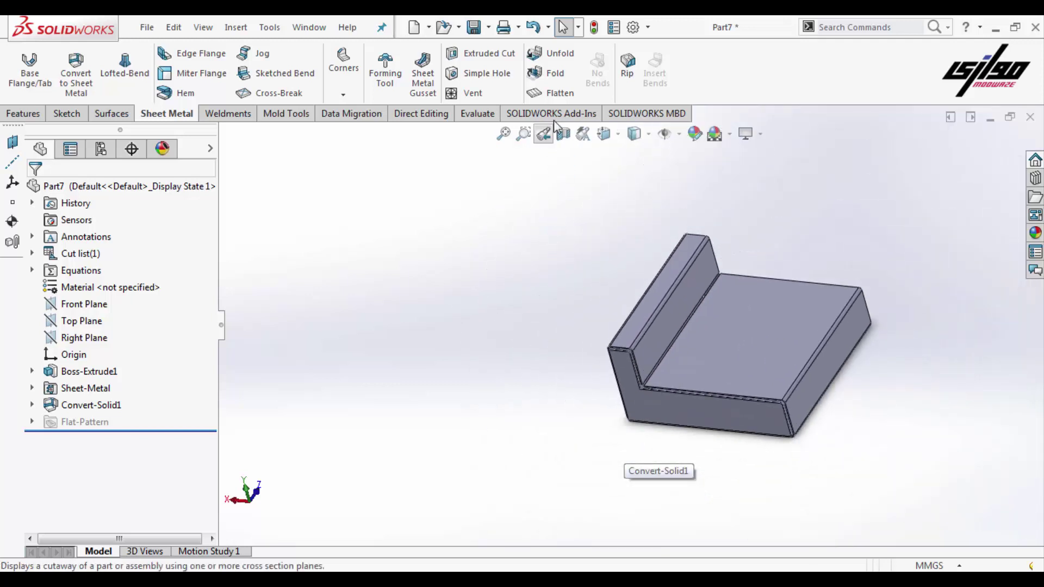
click(552, 98)
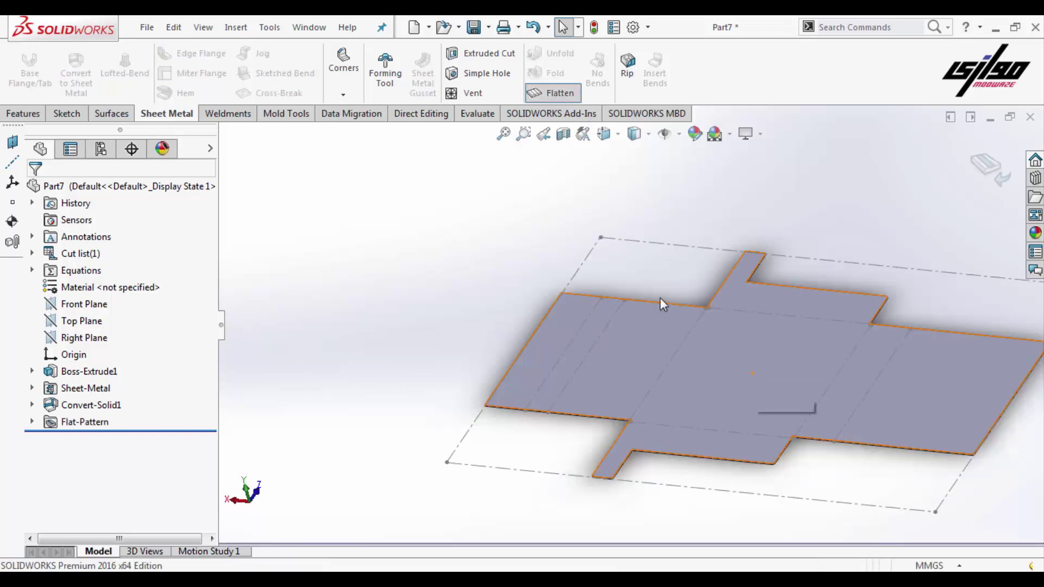
View the flat pattern normal-to with Ctrl+8, then undo to refold the tray.
scroll(743, 346, up, 1)
key(ctrl+8)
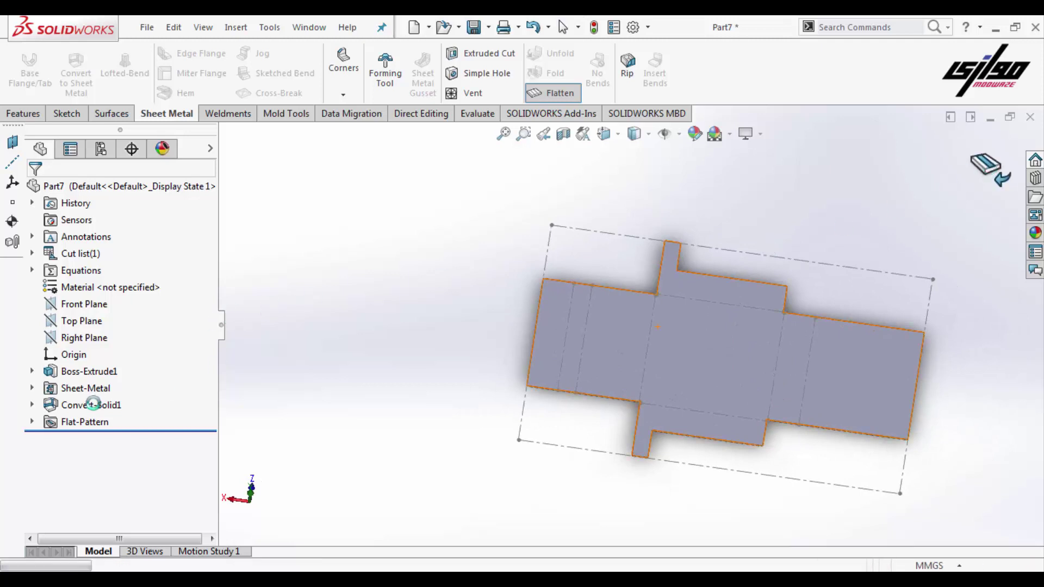
key(ctrl+z)
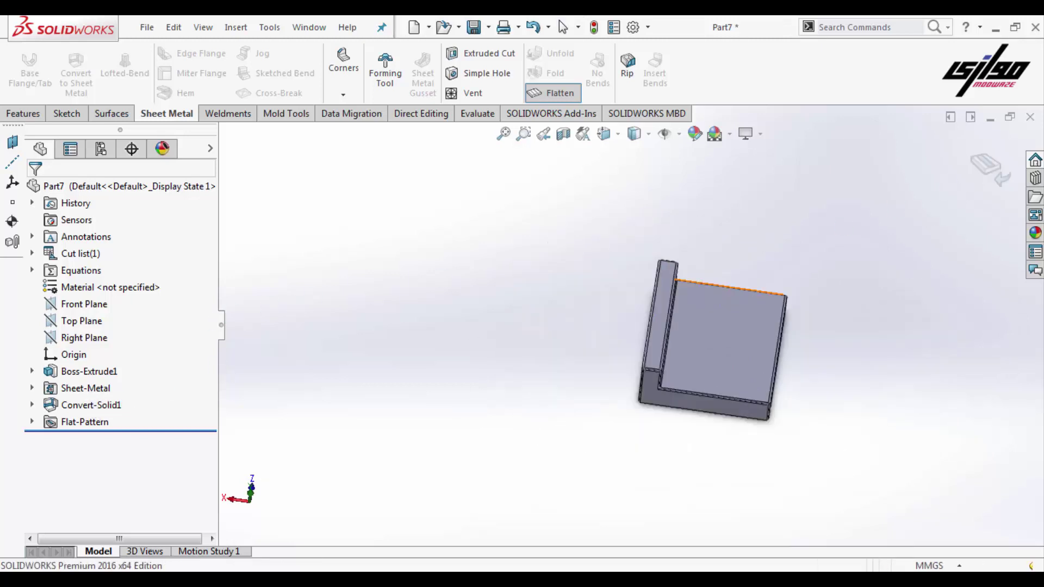
Reopen Convert-Solid1 and delete bend edges Edge<4> through Edge<6>.
right_click(101, 409)
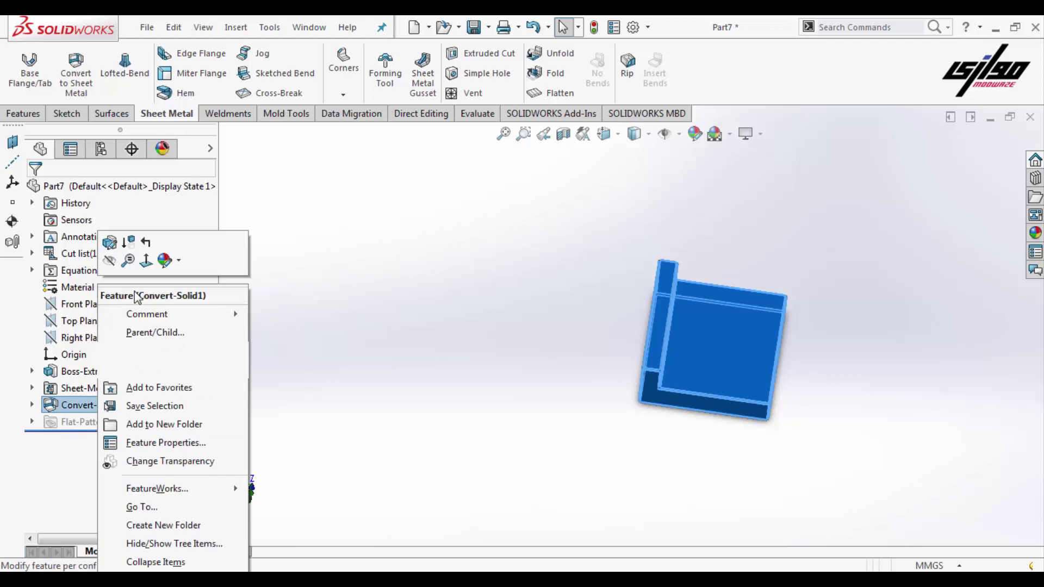
click(110, 241)
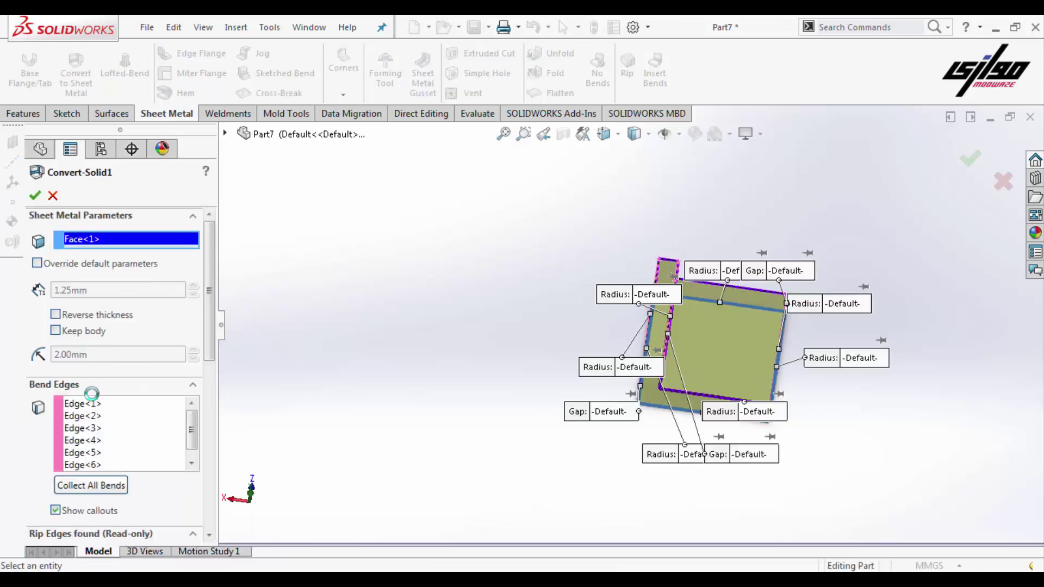
click(193, 462)
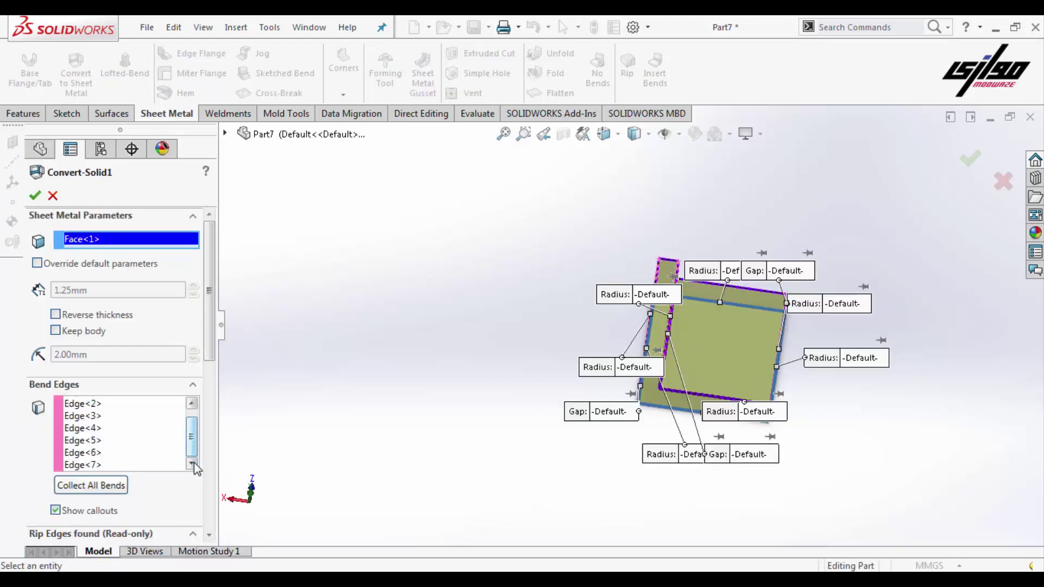
click(90, 469)
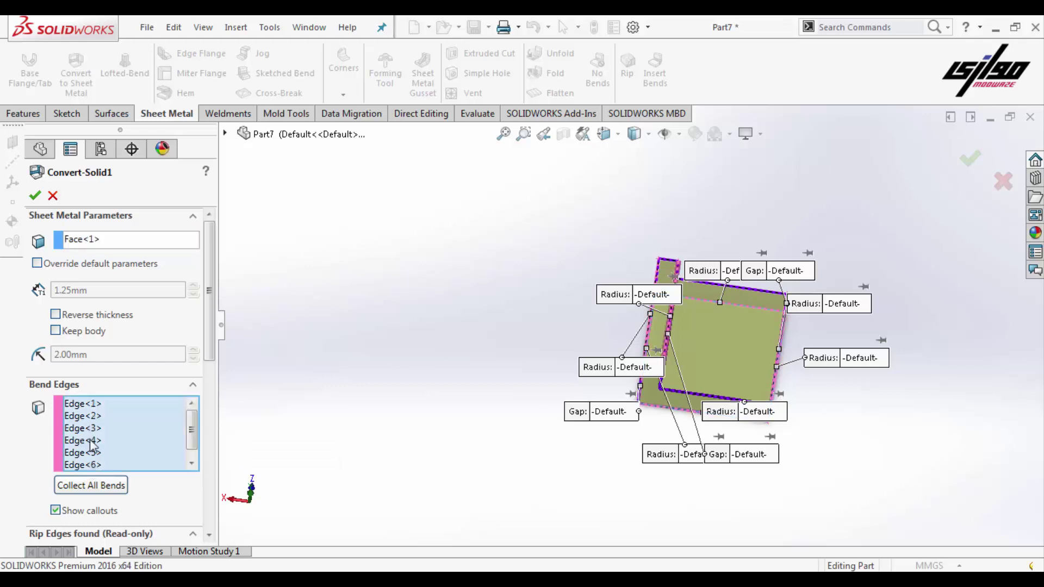
shift+click(92, 443)
right_click(93, 443)
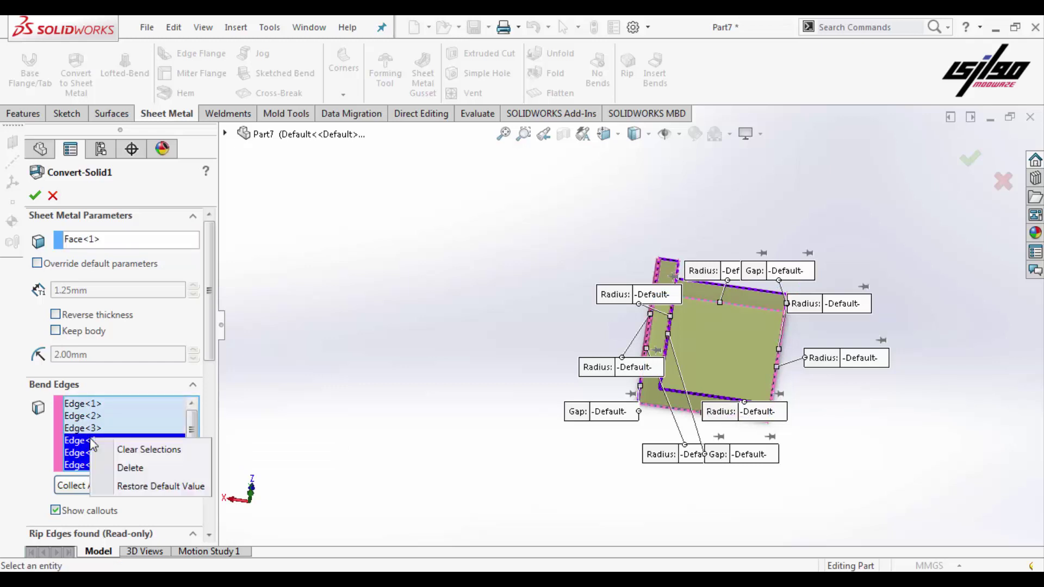
key(Return)
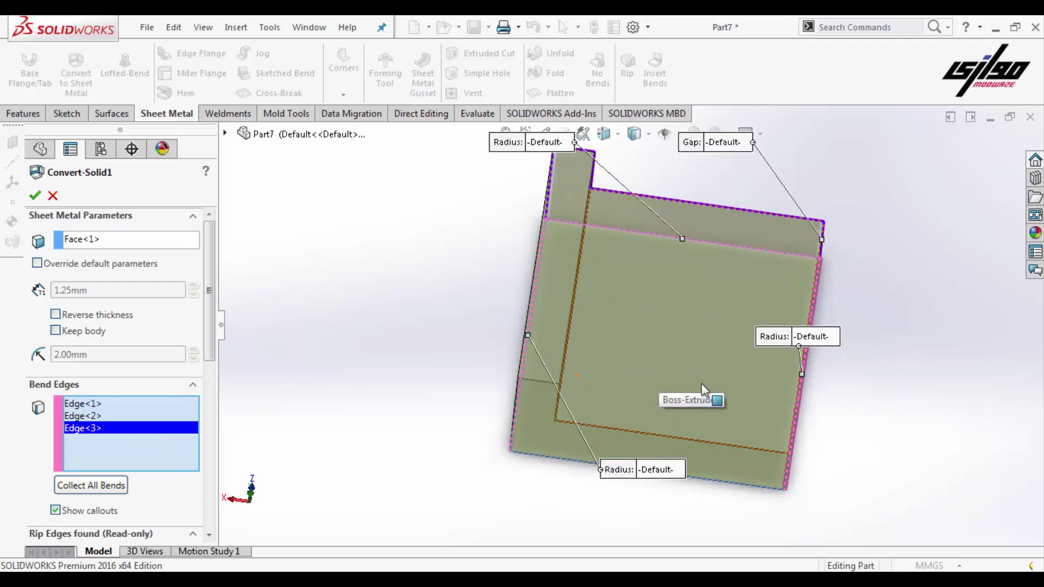
Pick three new model edges as bends and accept the edited conversion.
middle_drag(736, 352, 653, 406)
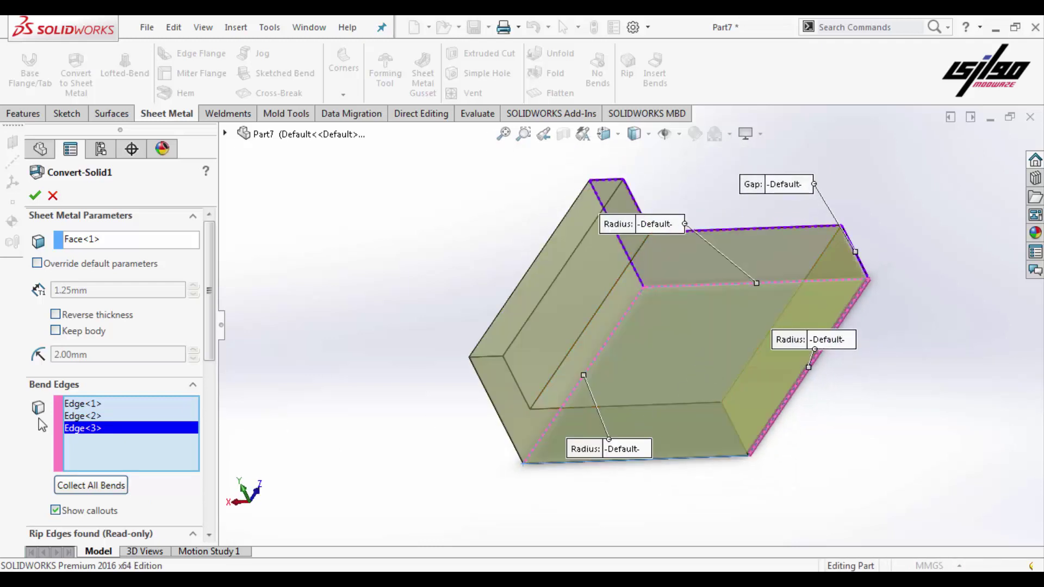
mouse_move(745, 373)
middle_down()
mouse_move(819, 284)
mouse_move(608, 483)
middle_up()
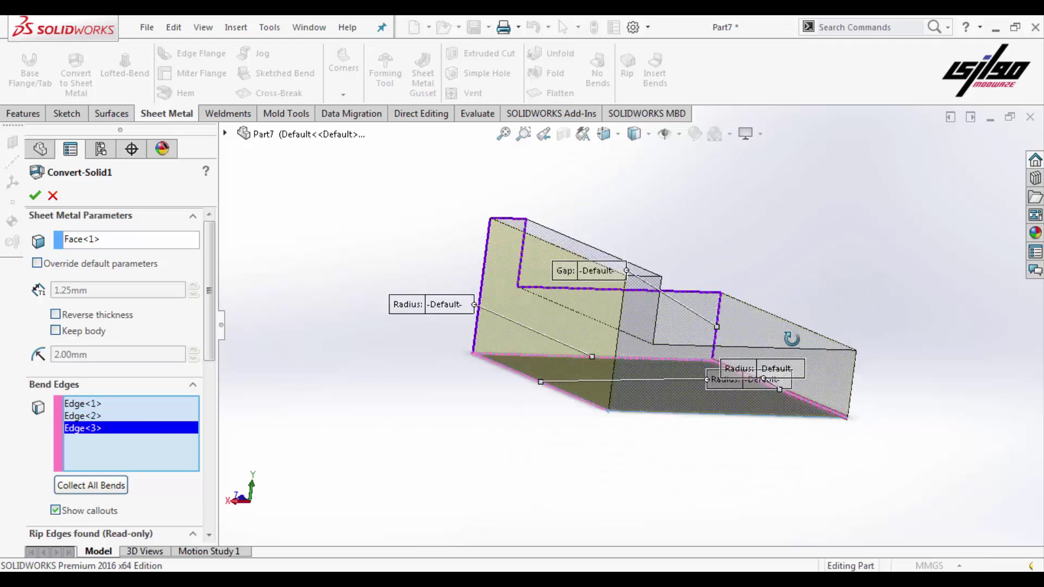
click(627, 435)
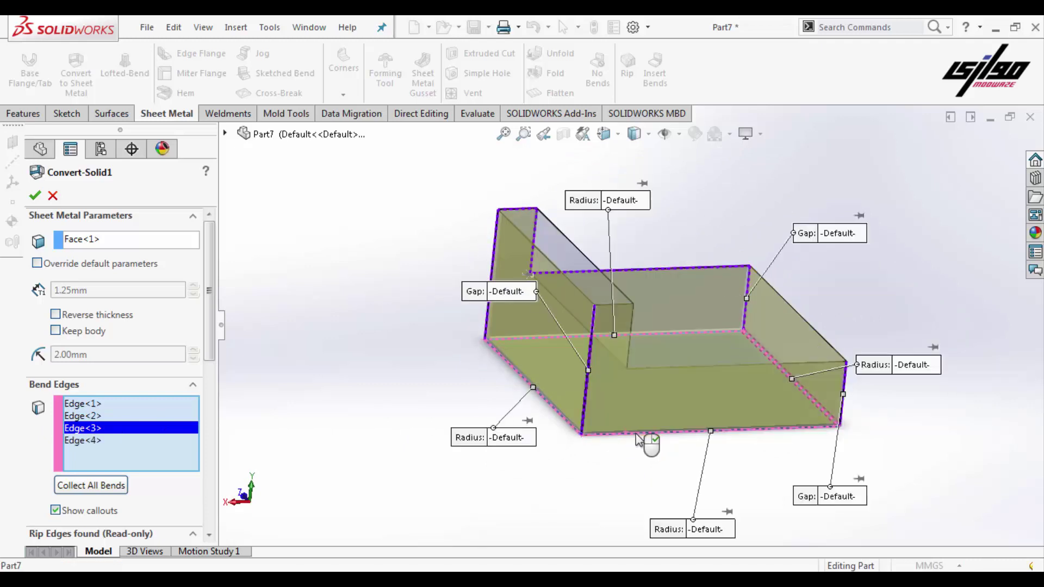
middle_drag(650, 449, 620, 390)
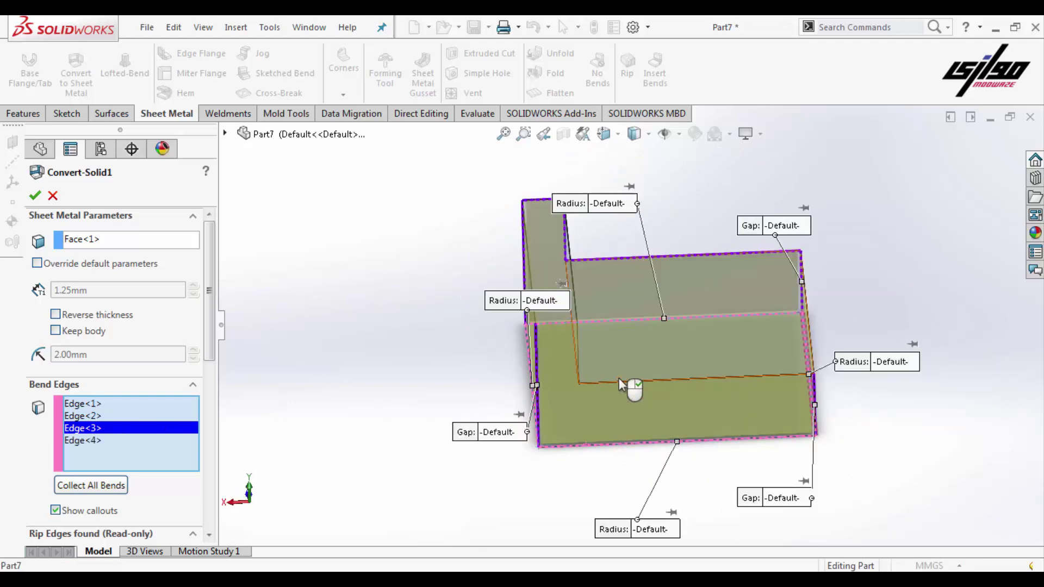
click(627, 381)
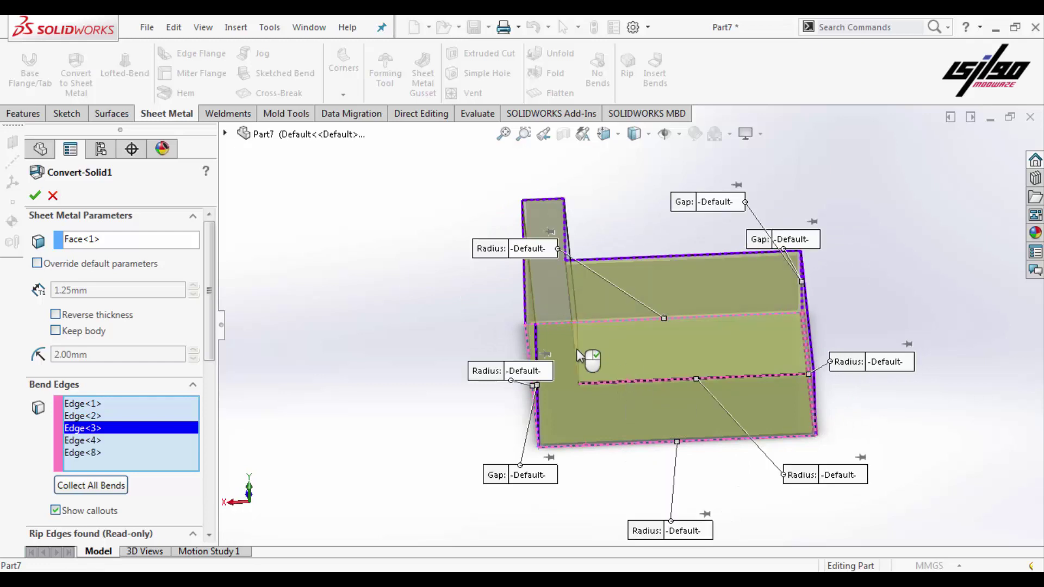
middle_drag(552, 369, 563, 343)
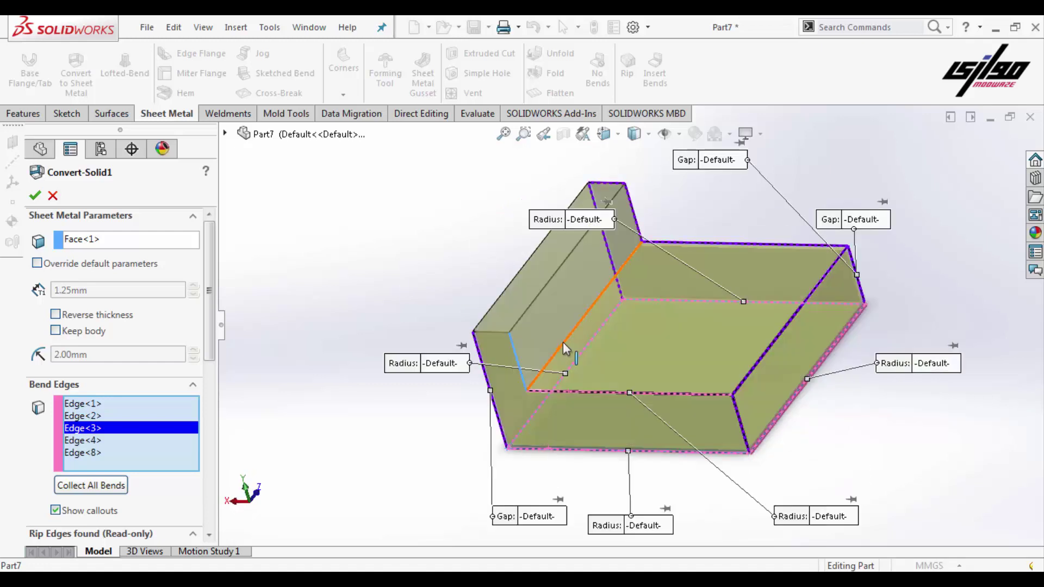
click(564, 348)
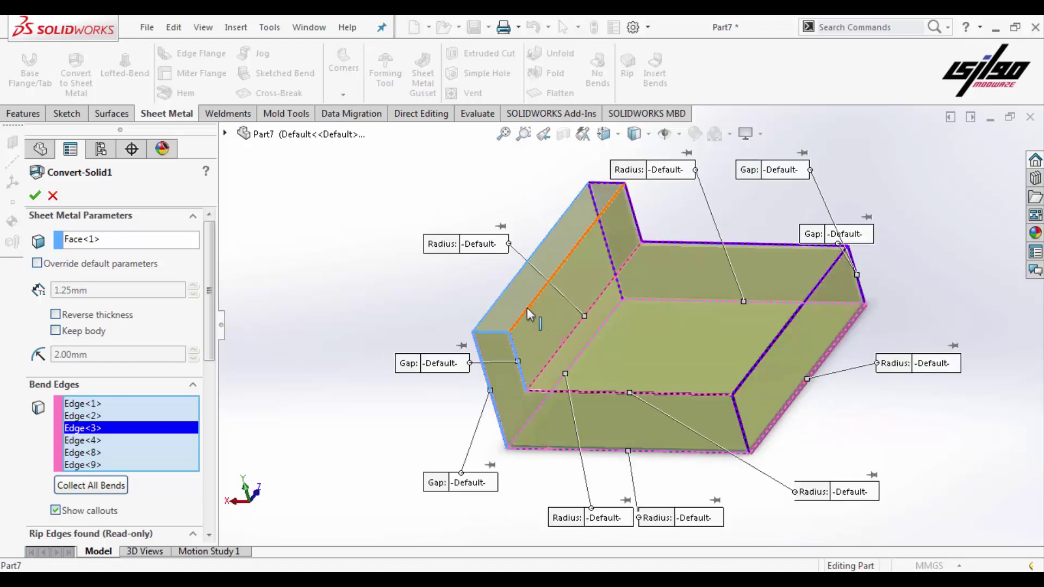
middle_drag(542, 410, 576, 380)
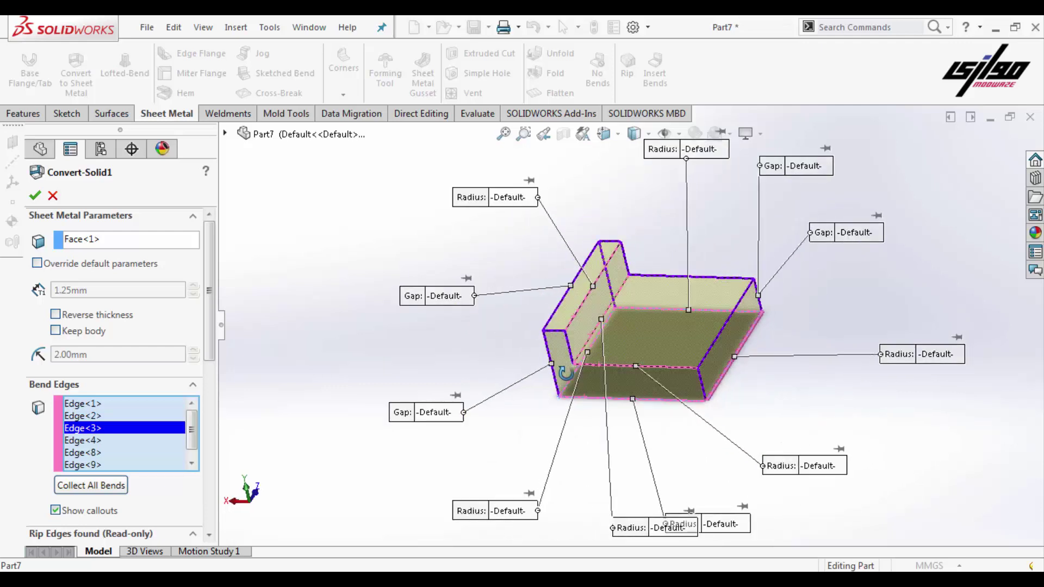
click(44, 194)
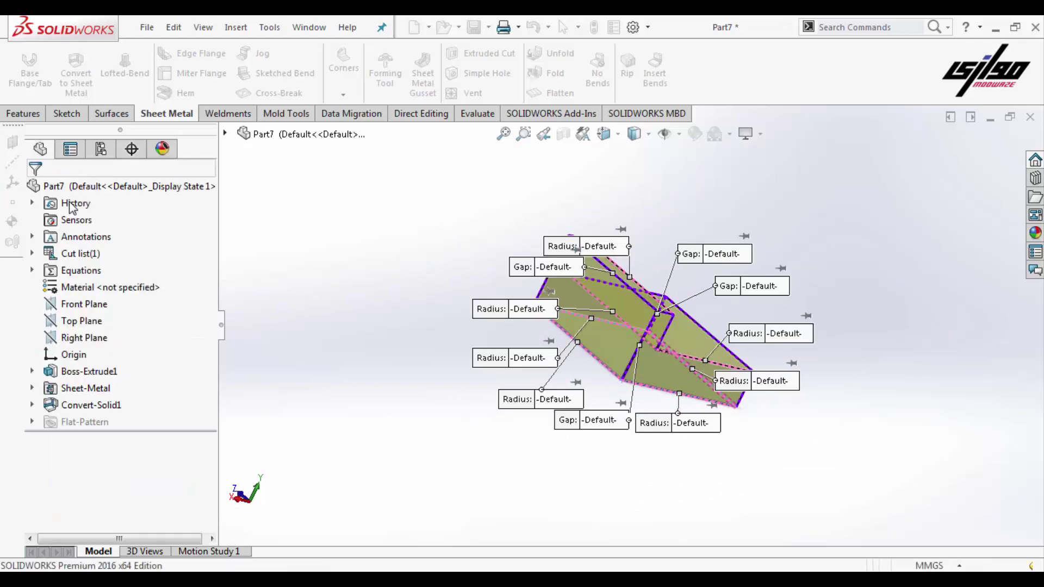
Flatten the rebuilt part, orbit and zoom over the flat pattern, then exit Flatten.
click(553, 92)
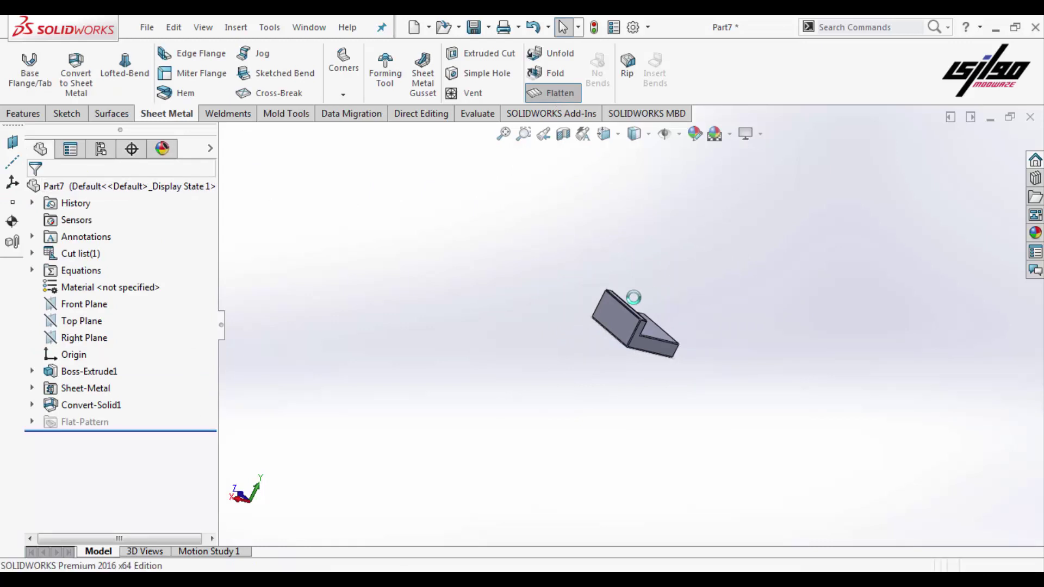
mouse_move(630, 321)
middle_down()
mouse_move(599, 396)
mouse_move(638, 348)
middle_up()
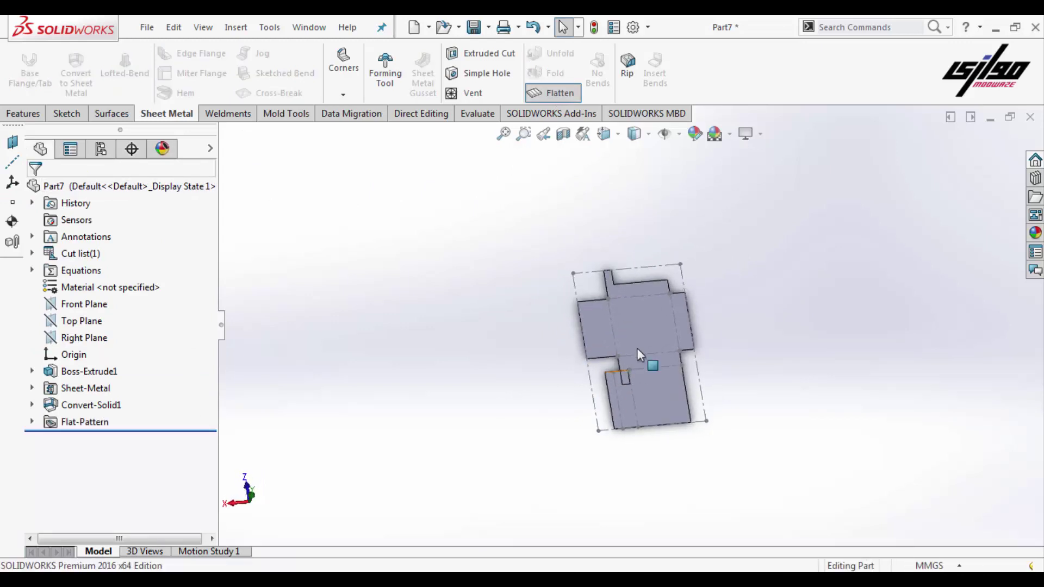
scroll(619, 354, down, 3)
scroll(504, 393, down, 3)
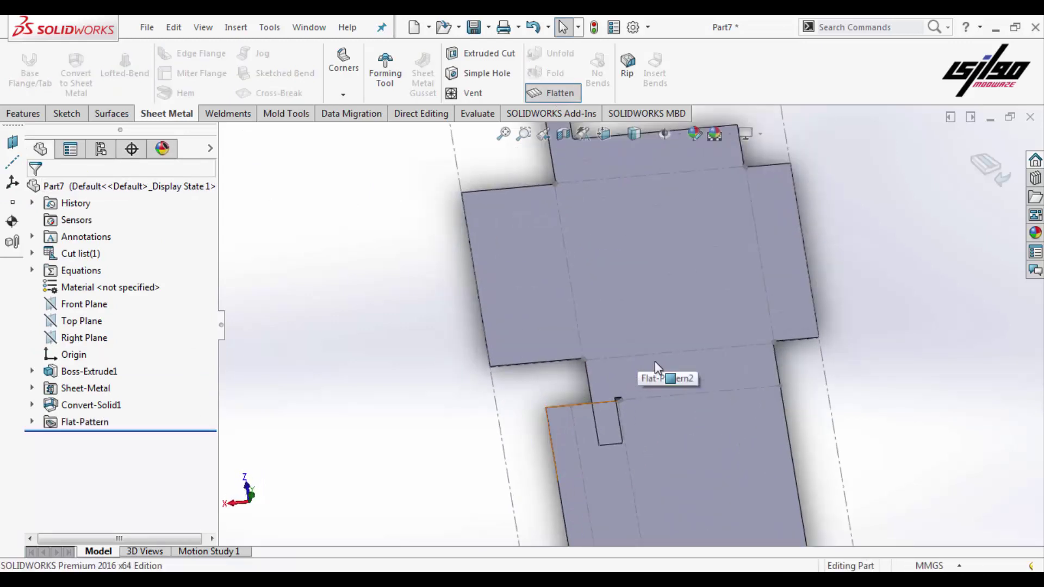
scroll(631, 364, up, 2)
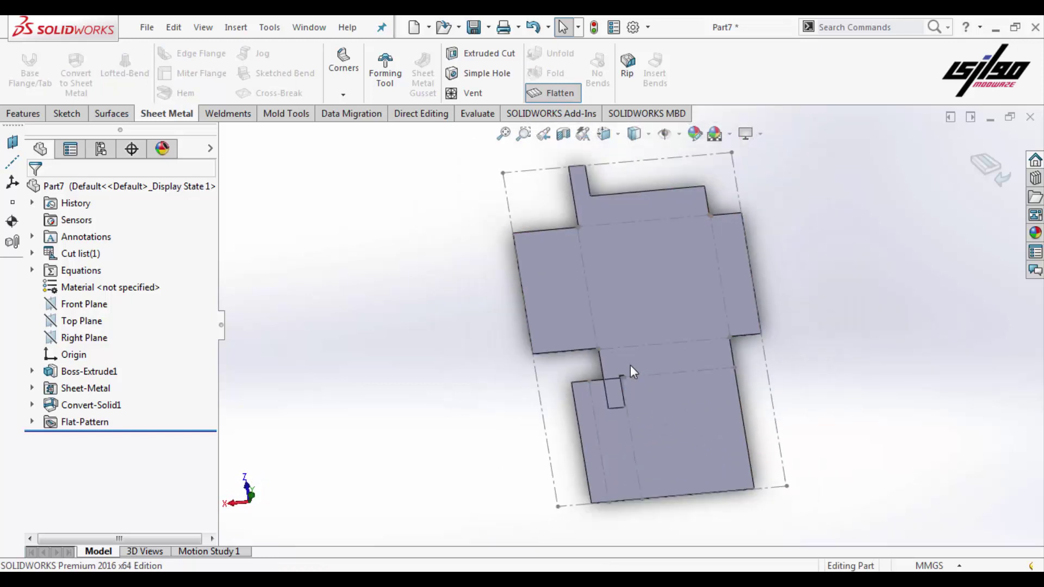
scroll(630, 366, up, 3)
scroll(656, 302, down, 2)
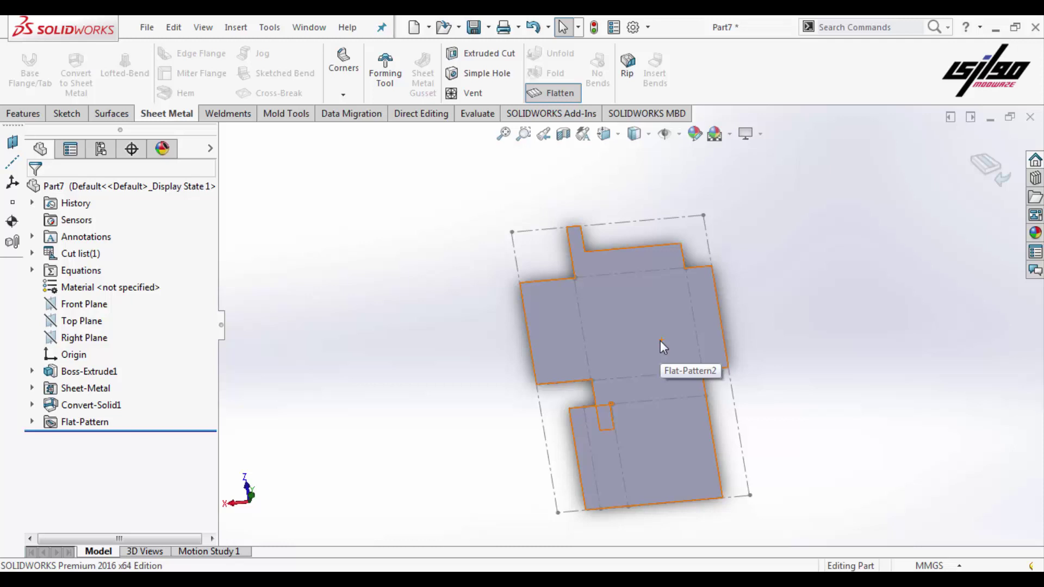
click(1003, 186)
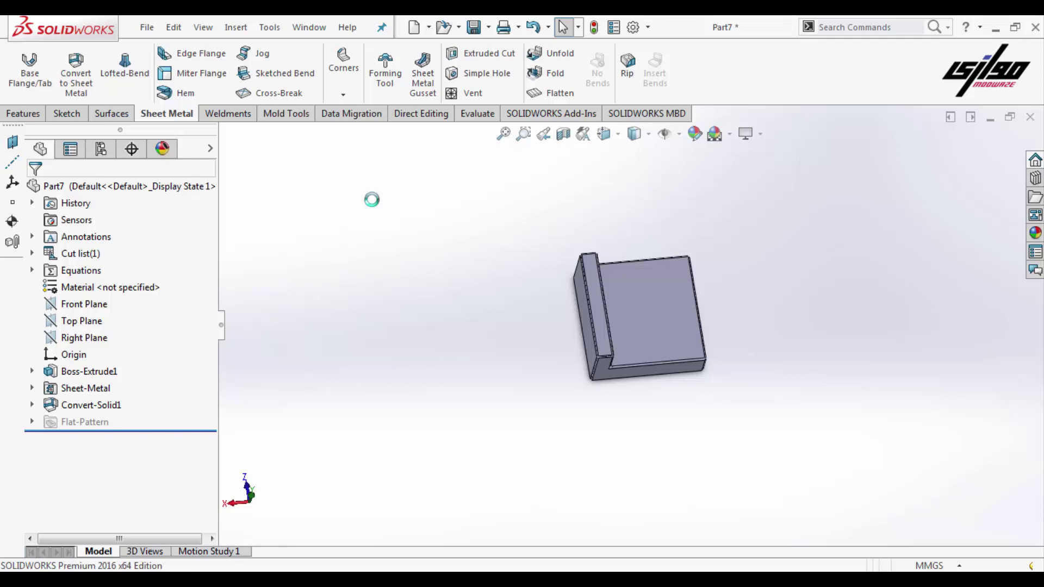
Bring up the Convert-Solid1 context menu in the feature tree, then dismiss it.
right_click(114, 405)
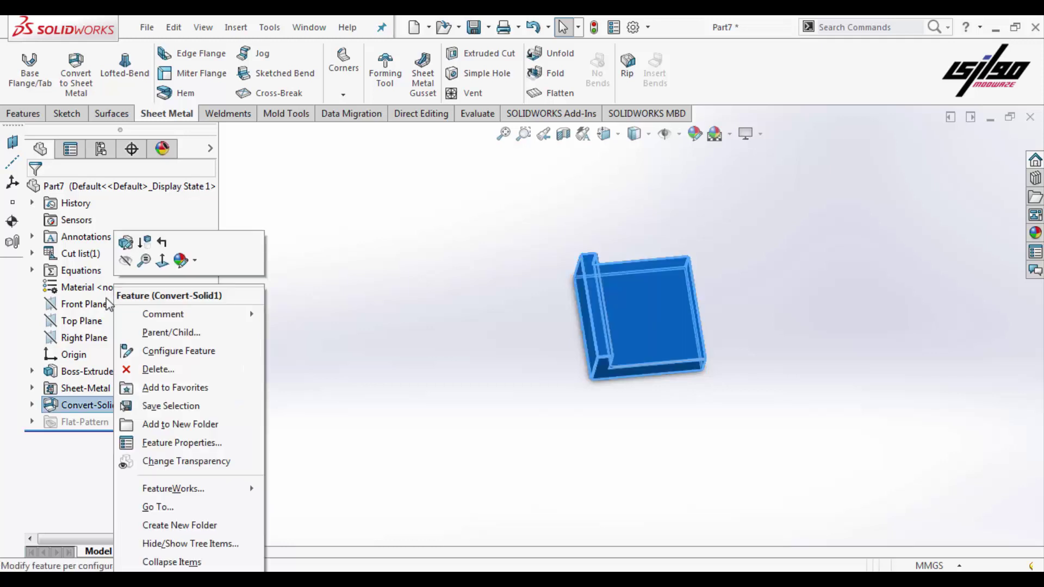
key(Escape)
Delete bend edges Edge<4>–Edge<7> from Convert-Solid1, accept, and orbit to check the tray.
click(91, 405)
click(99, 375)
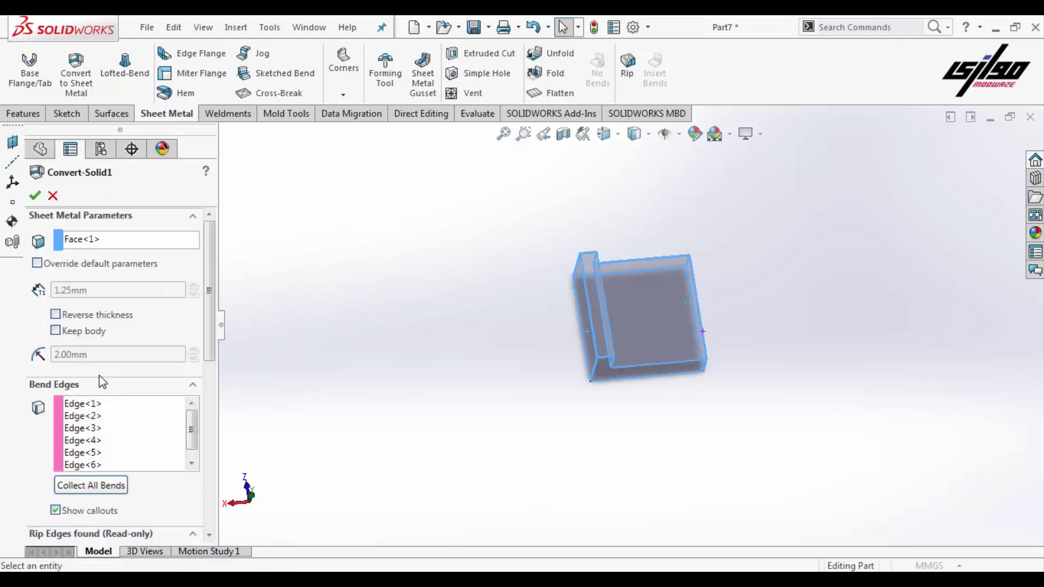
click(90, 440)
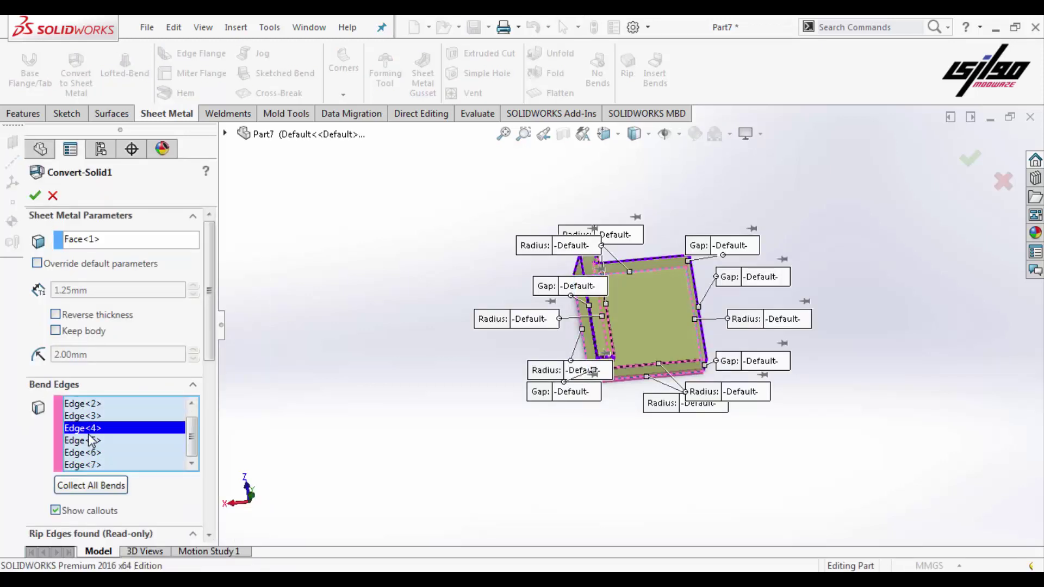
shift+click(91, 465)
right_click(98, 467)
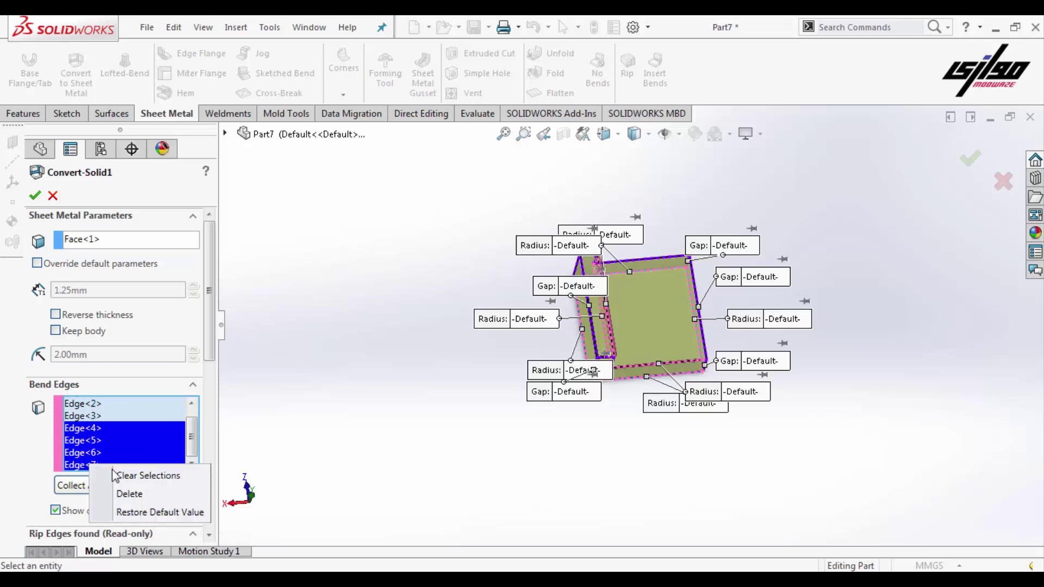
click(127, 494)
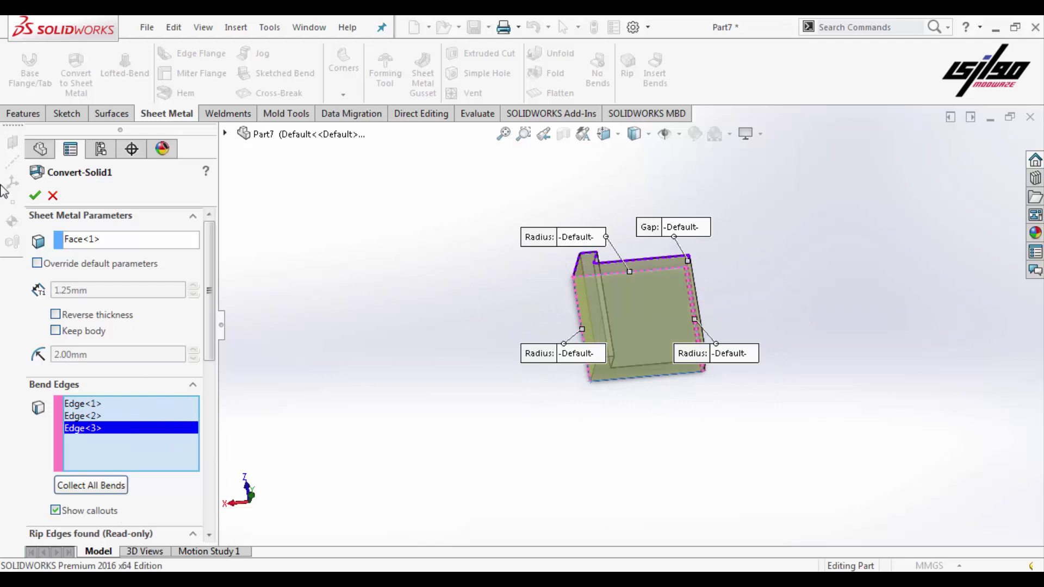
click(35, 196)
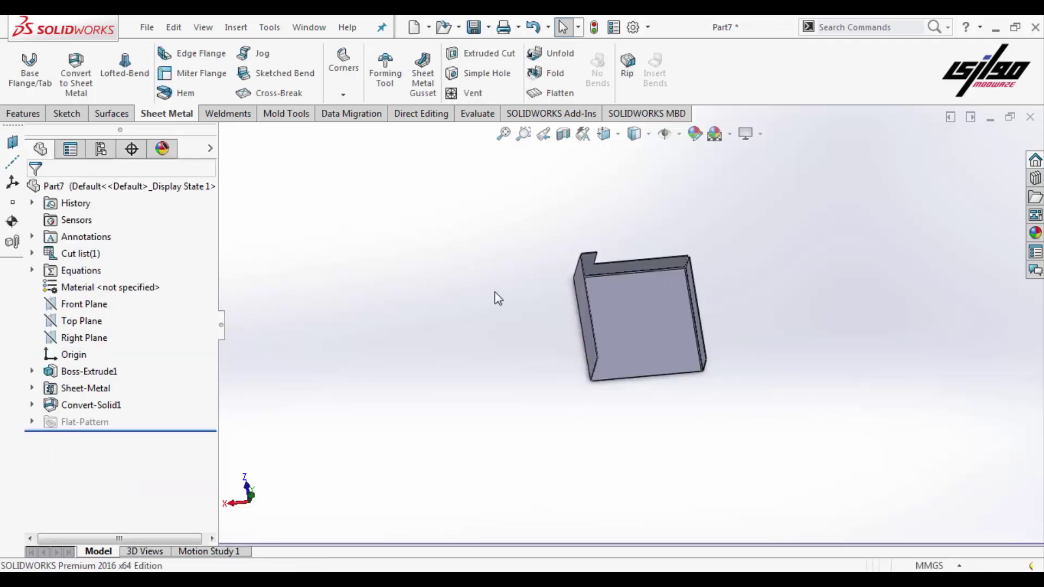
mouse_move(553, 294)
middle_down()
mouse_move(586, 440)
mouse_move(597, 411)
middle_up()
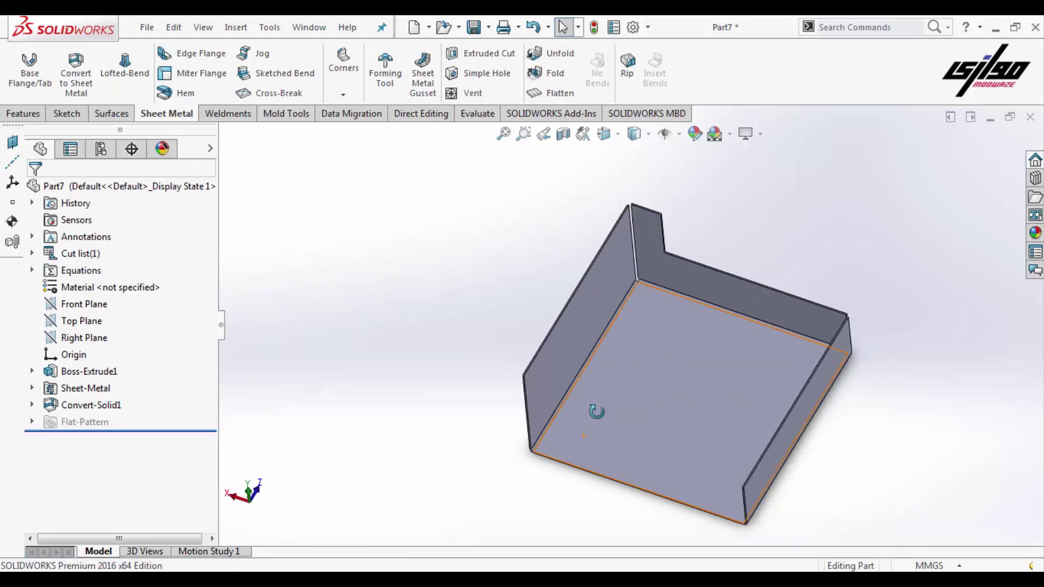